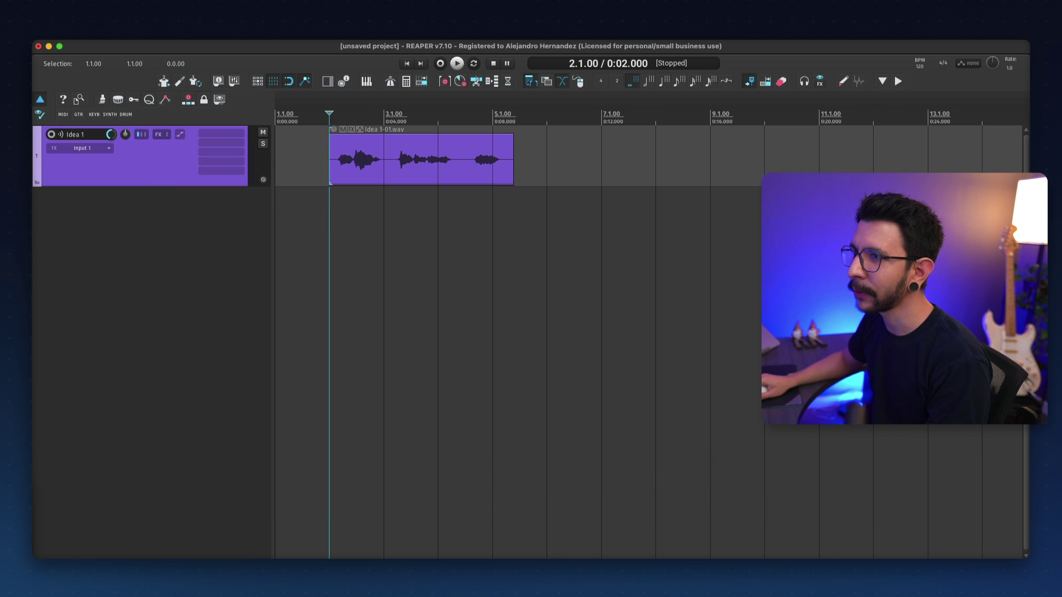
Save the project as 'My new song' with all media copied into the project directory
{"action": "left_click", "coordinate": [105, 34]}
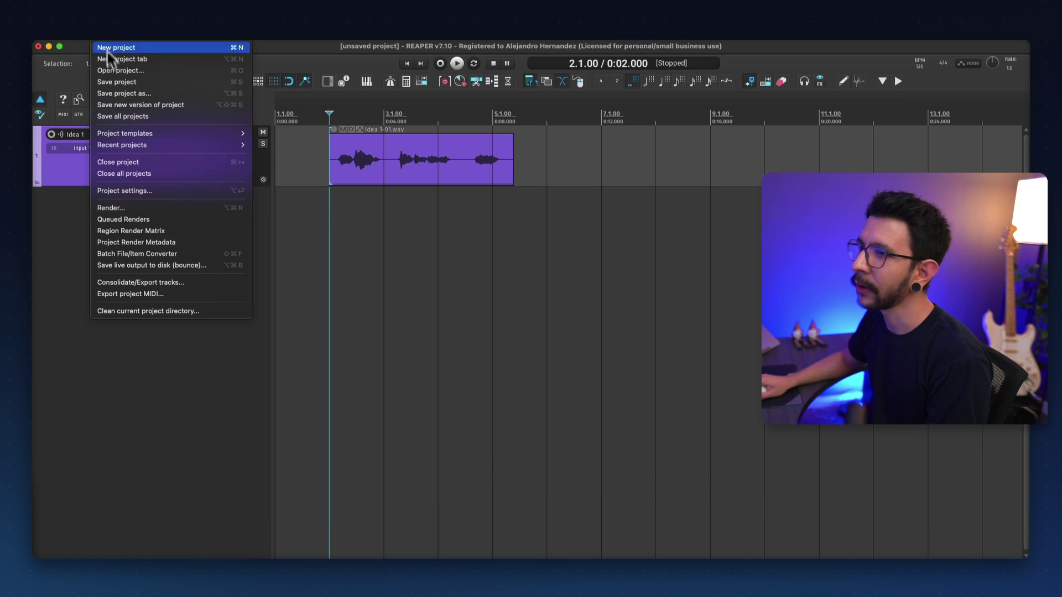
{"action": "left_click", "coordinate": [138, 93]}
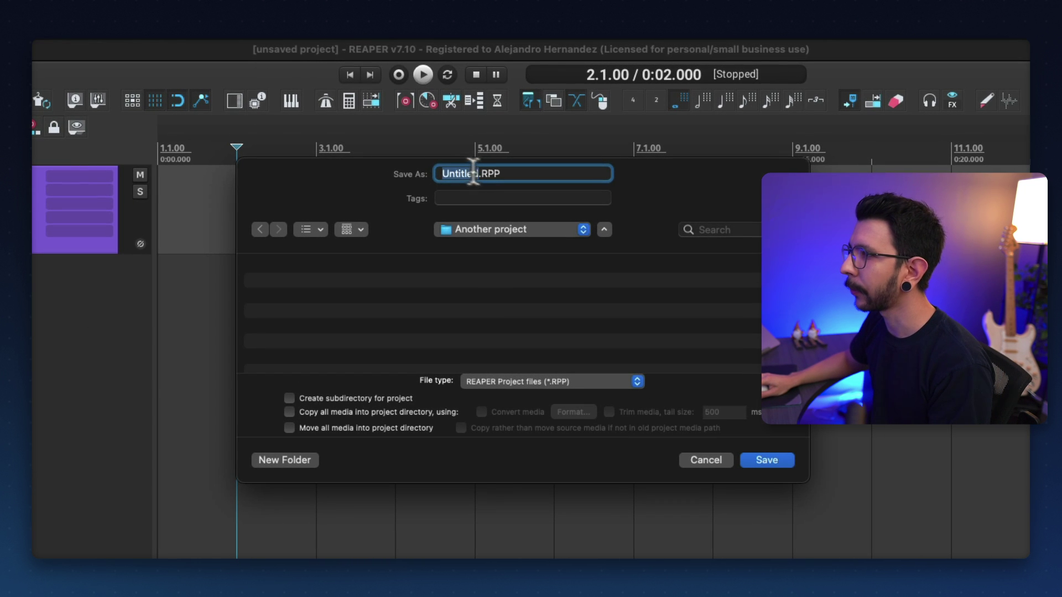
{"action": "type", "text": "My new song"}
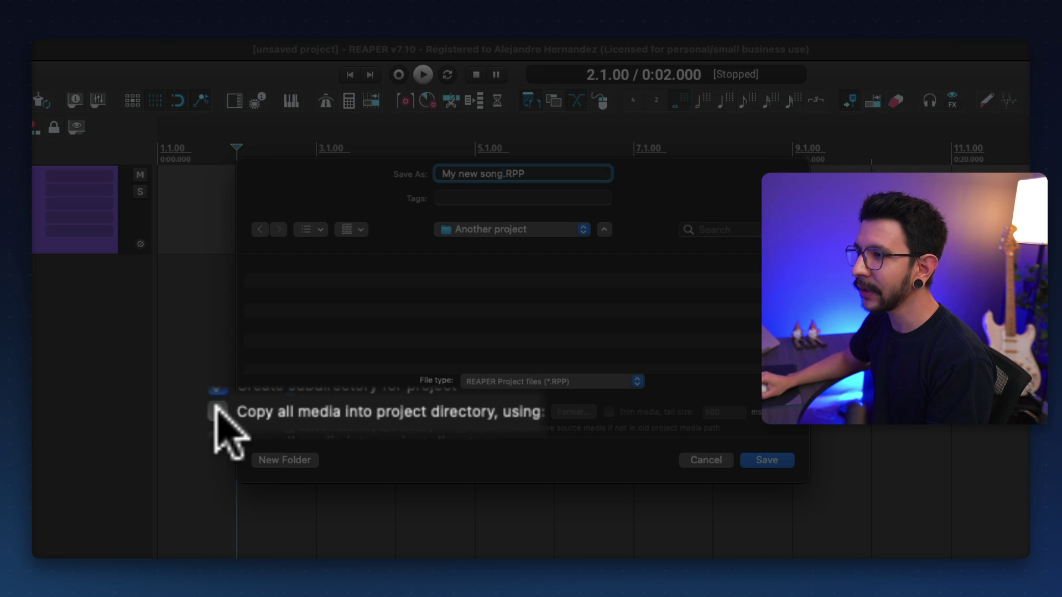
{"action": "left_click", "coordinate": [217, 412]}
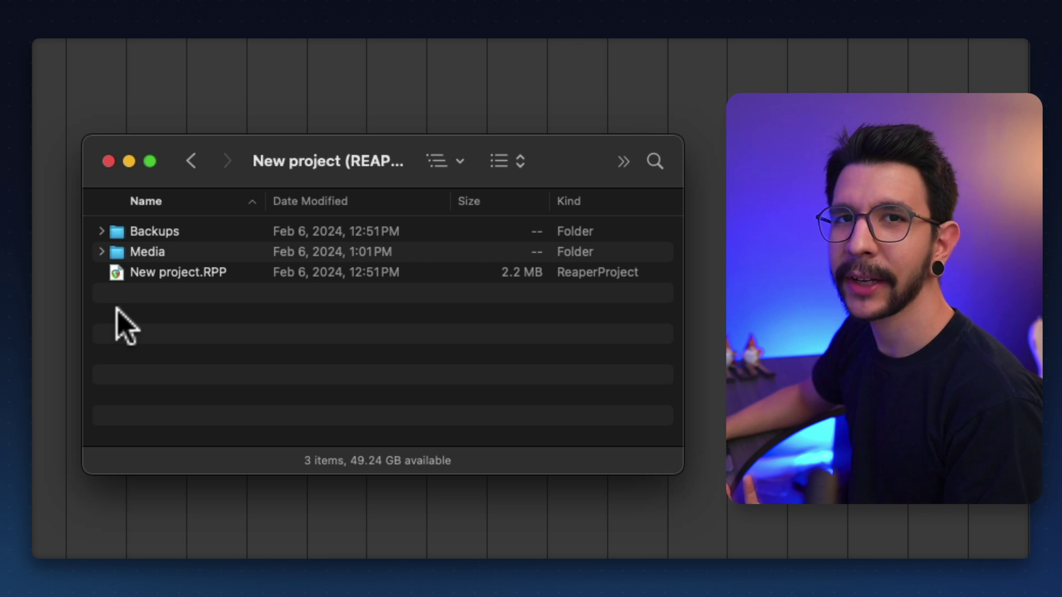
{"action": "left_click", "coordinate": [144, 273]}
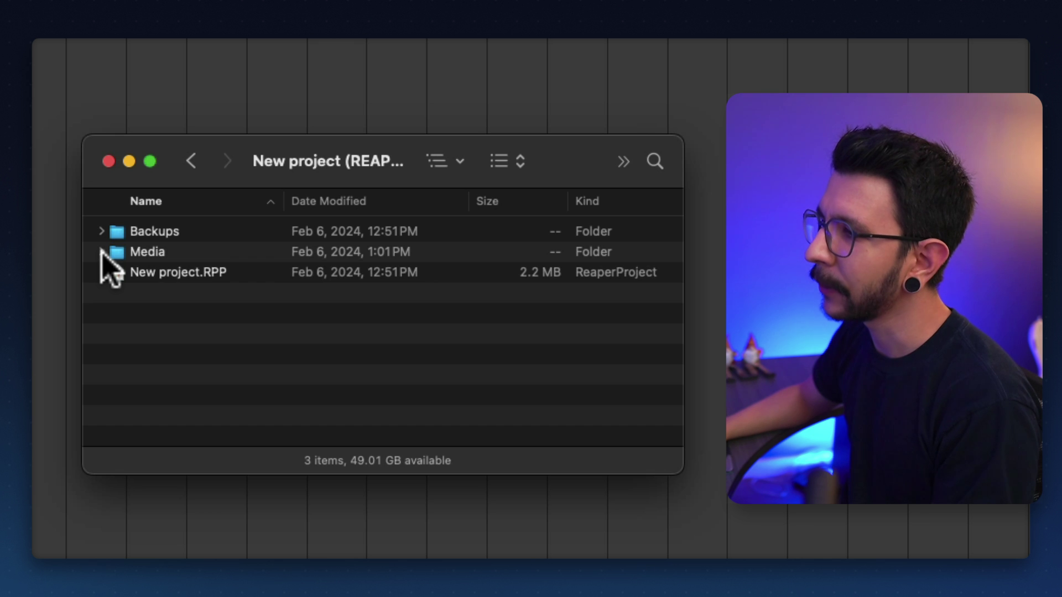
{"action": "left_click", "coordinate": [101, 252]}
{"action": "left_click", "coordinate": [148, 276]}
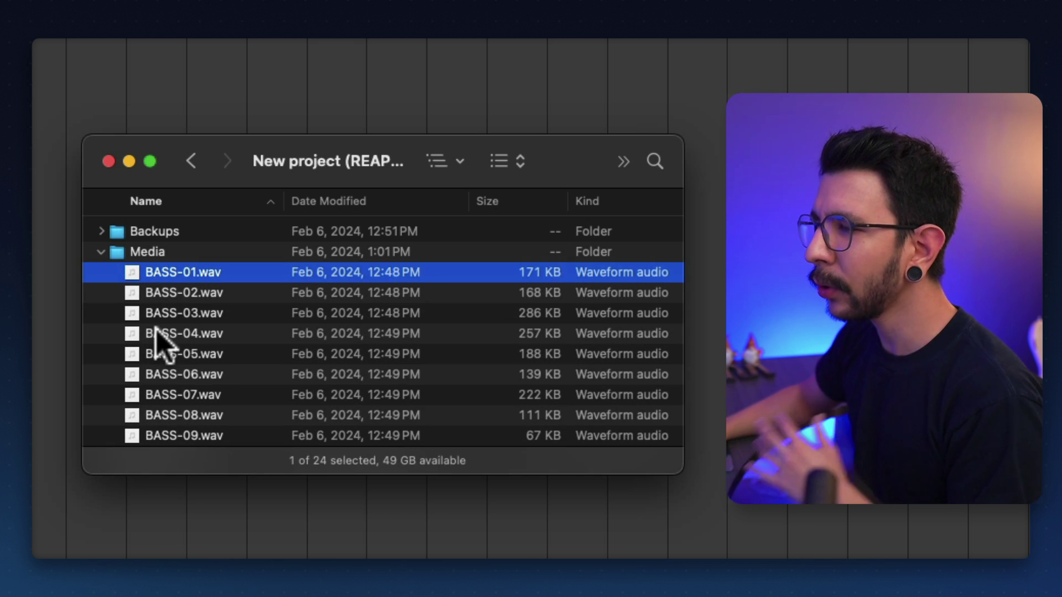
{"action": "scroll", "coordinate": [156, 329], "scroll_direction": "down", "scroll_amount": 8}
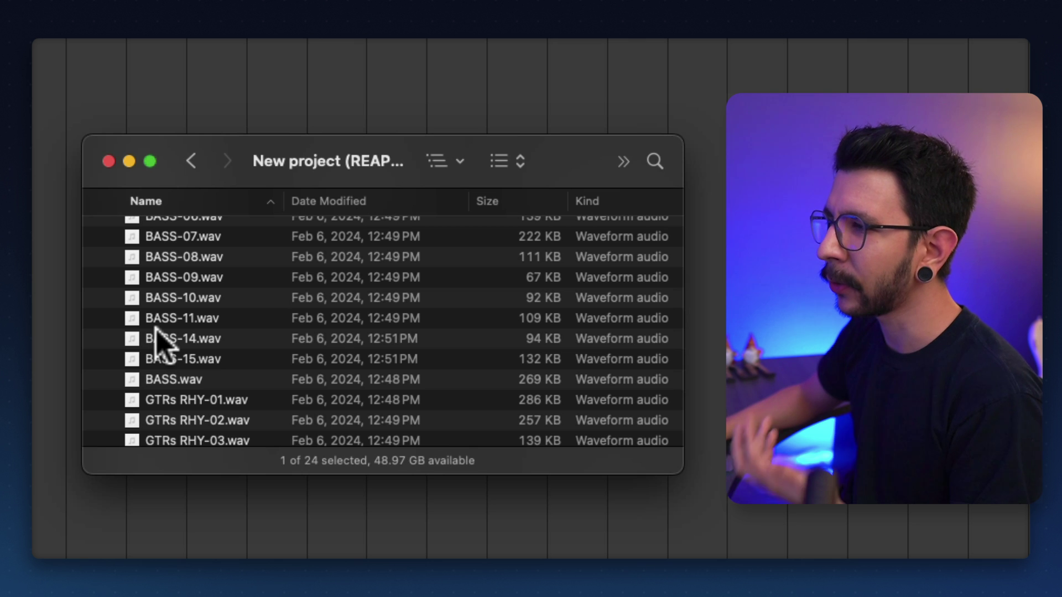
{"action": "scroll", "coordinate": [155, 326], "scroll_direction": "up", "scroll_amount": 8}
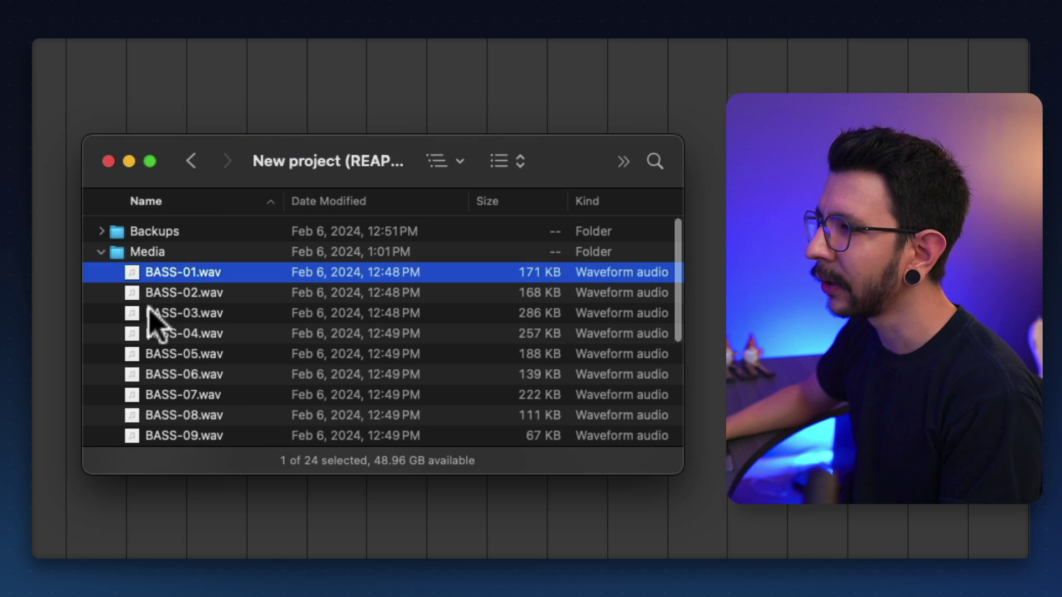
{"action": "scroll", "coordinate": [155, 326], "scroll_direction": "down", "scroll_amount": 7}
{"action": "scroll", "coordinate": [156, 329], "scroll_direction": "down", "scroll_amount": 5}
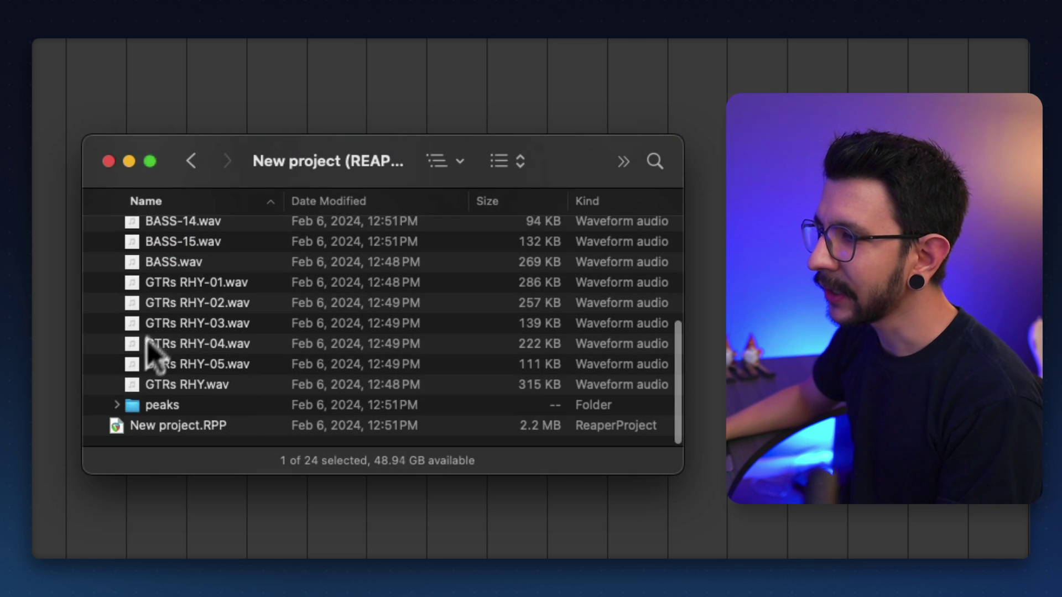
{"action": "left_click", "coordinate": [117, 405]}
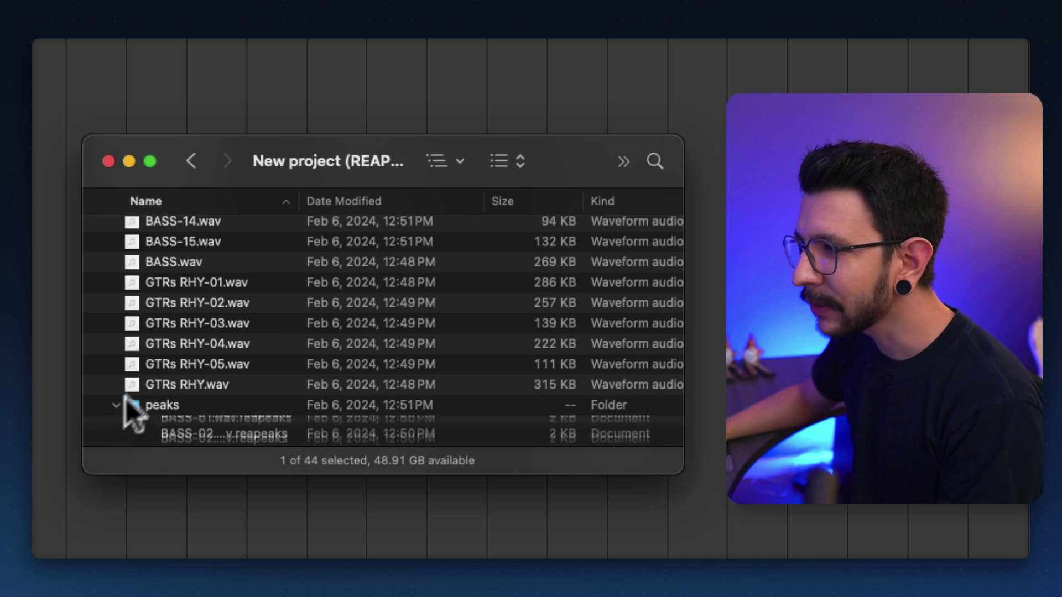
{"action": "scroll", "coordinate": [166, 354], "scroll_direction": "down", "scroll_amount": 4}
{"action": "left_click", "coordinate": [189, 322]}
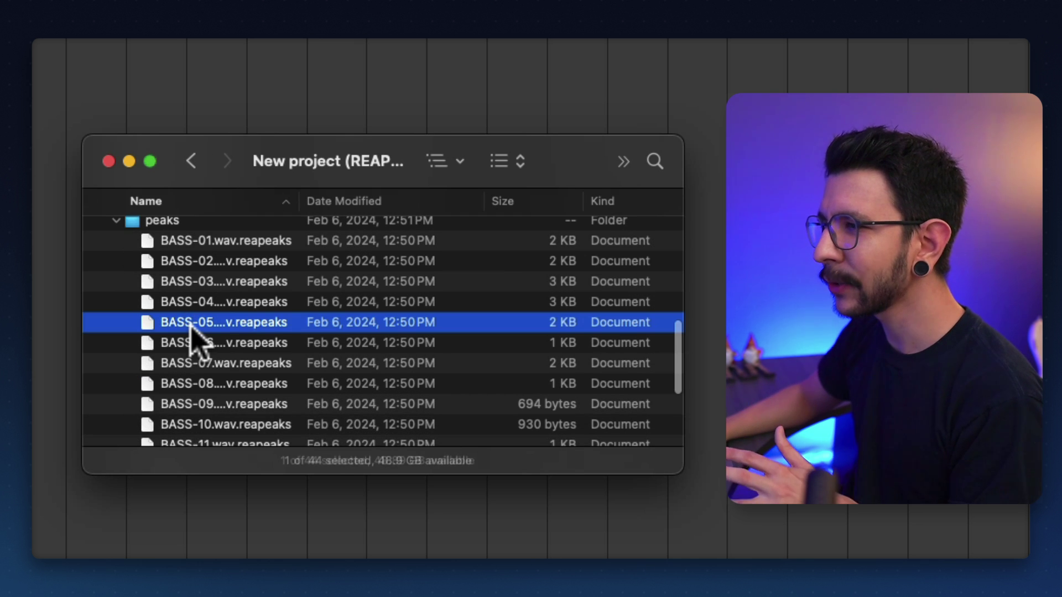
{"action": "key", "text": "Return"}
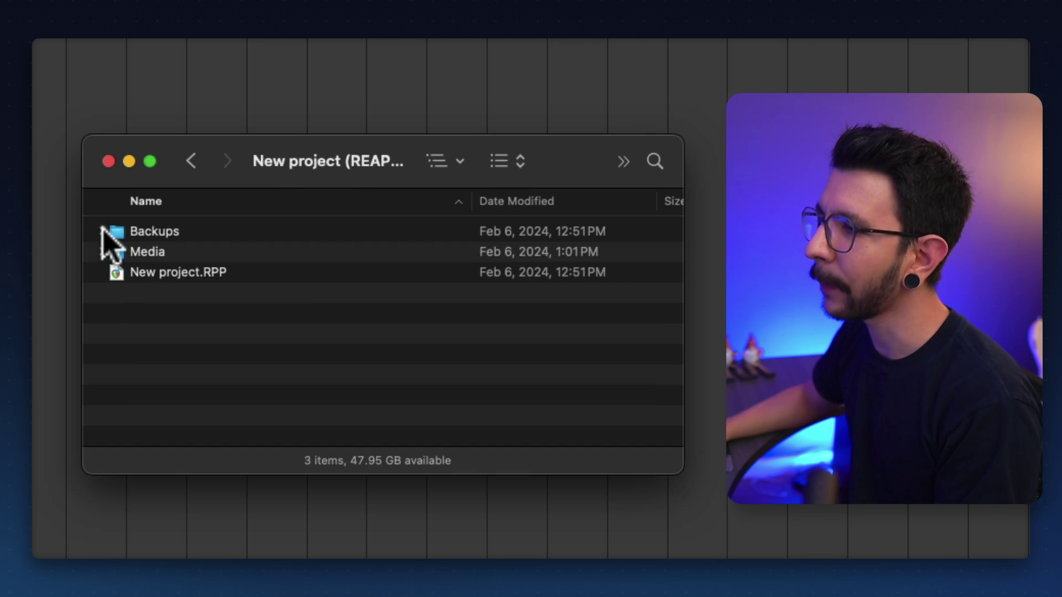
Expand the Backups folder and select its four timestamped .rpp-bak backups, newest 125112 to oldest 125058
{"action": "left_click", "coordinate": [100, 231]}
{"action": "left_click", "coordinate": [149, 313]}
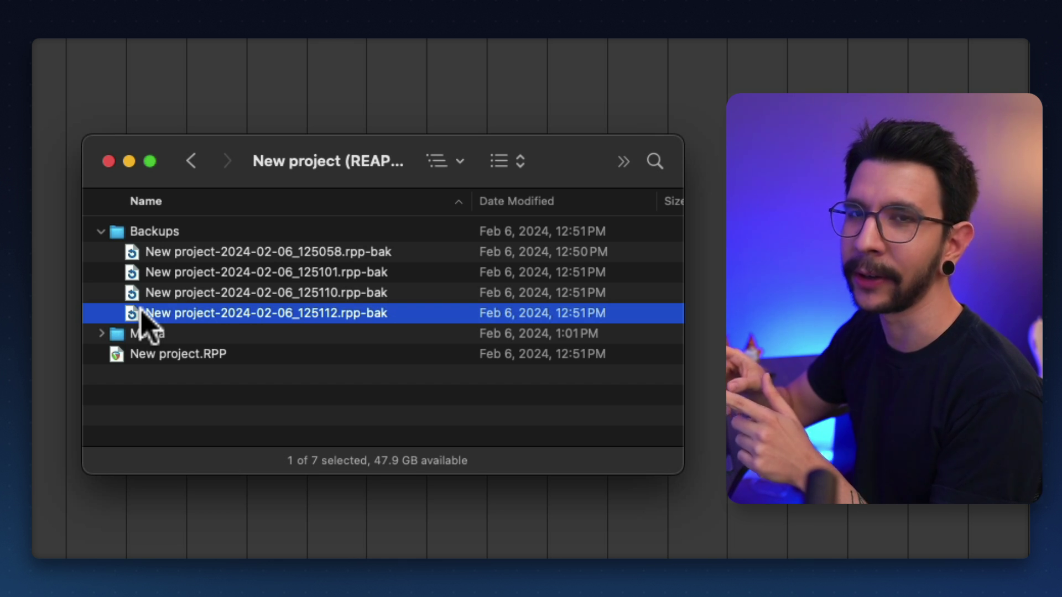
{"action": "left_click", "coordinate": [229, 394]}
{"action": "left_click", "coordinate": [255, 313]}
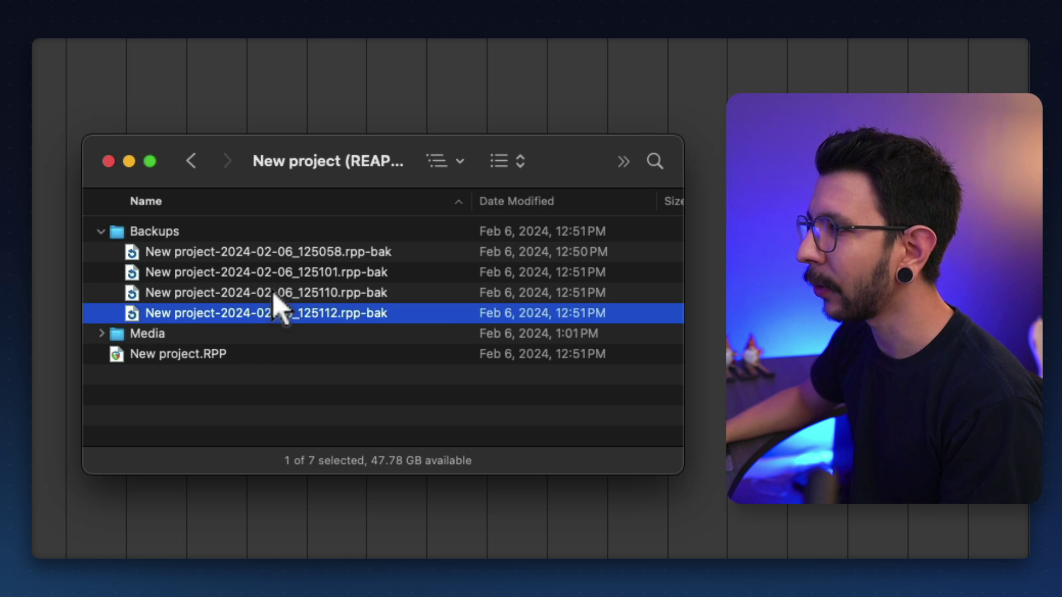
{"action": "left_click", "coordinate": [283, 292]}
{"action": "left_click", "coordinate": [287, 273]}
{"action": "left_click", "coordinate": [290, 252]}
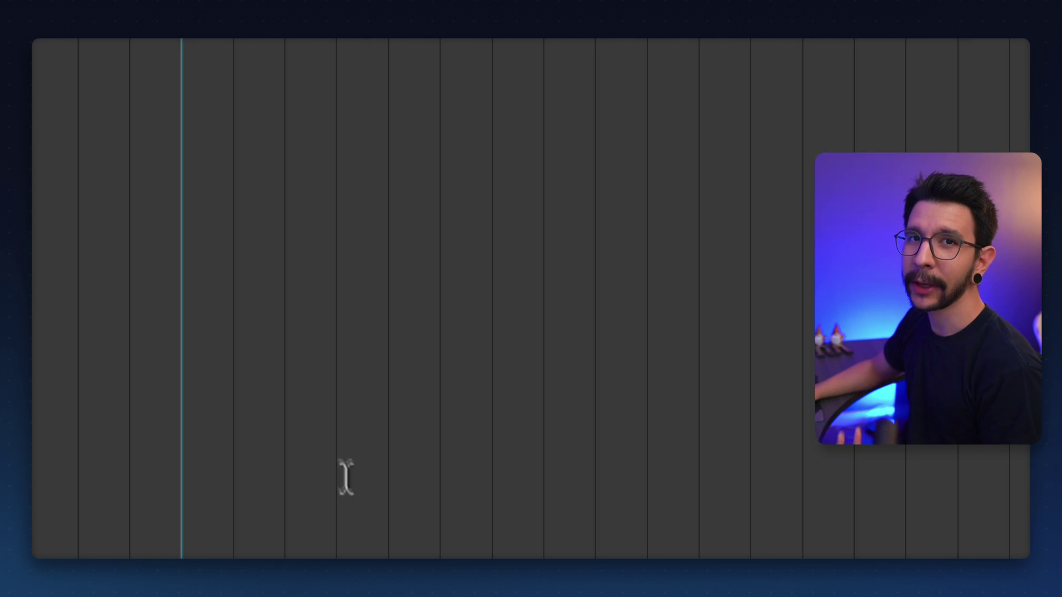
In Backups preferences, toggle timestamped .rpp-bak copies on then off, and select the auto-save directory path
{"action": "key", "text": "super+comma"}
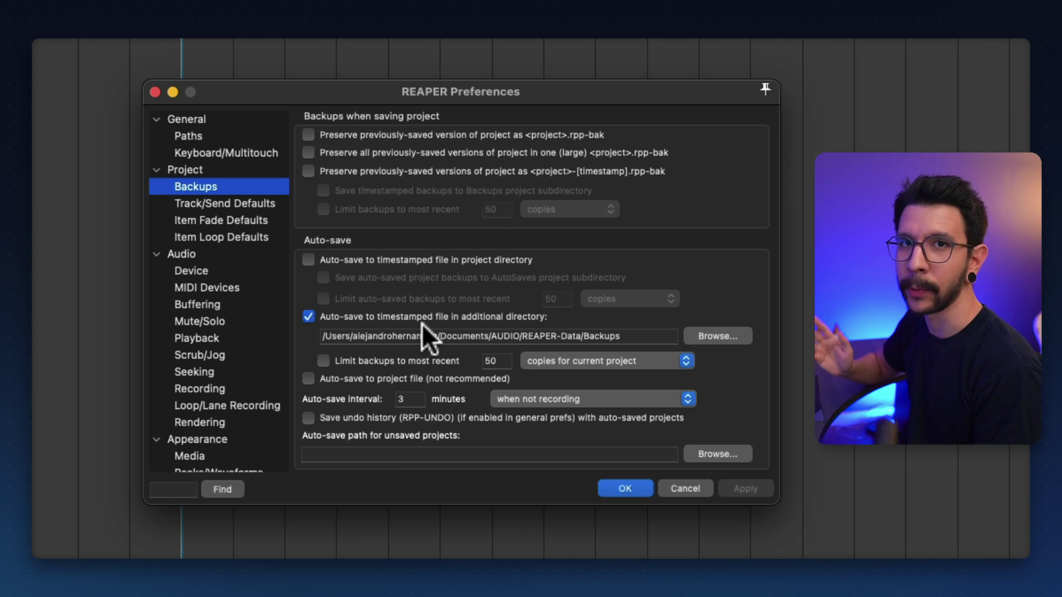
{"action": "left_click", "coordinate": [391, 170]}
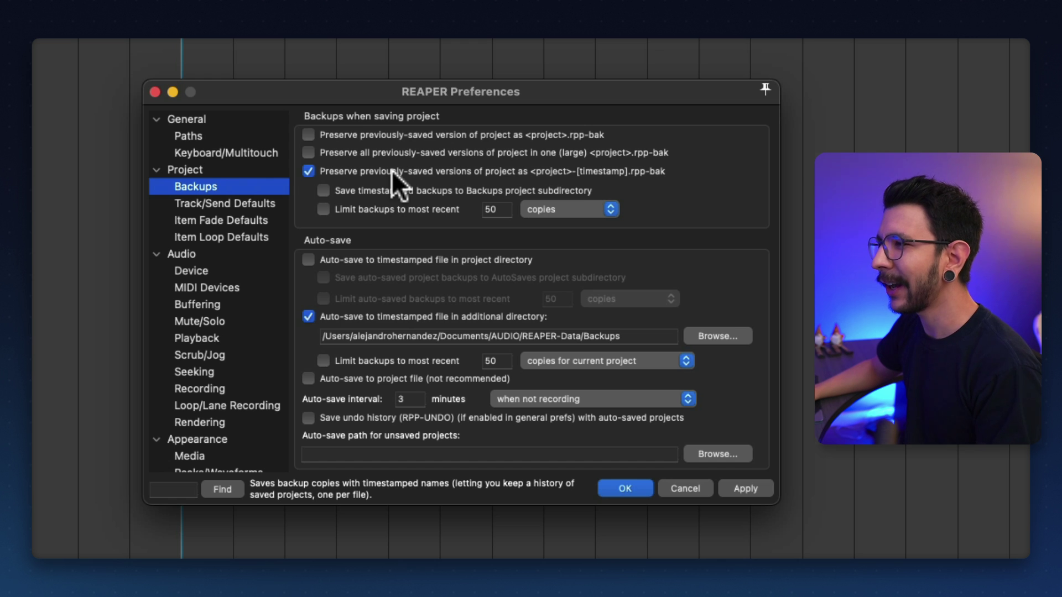
{"action": "left_click", "coordinate": [395, 171]}
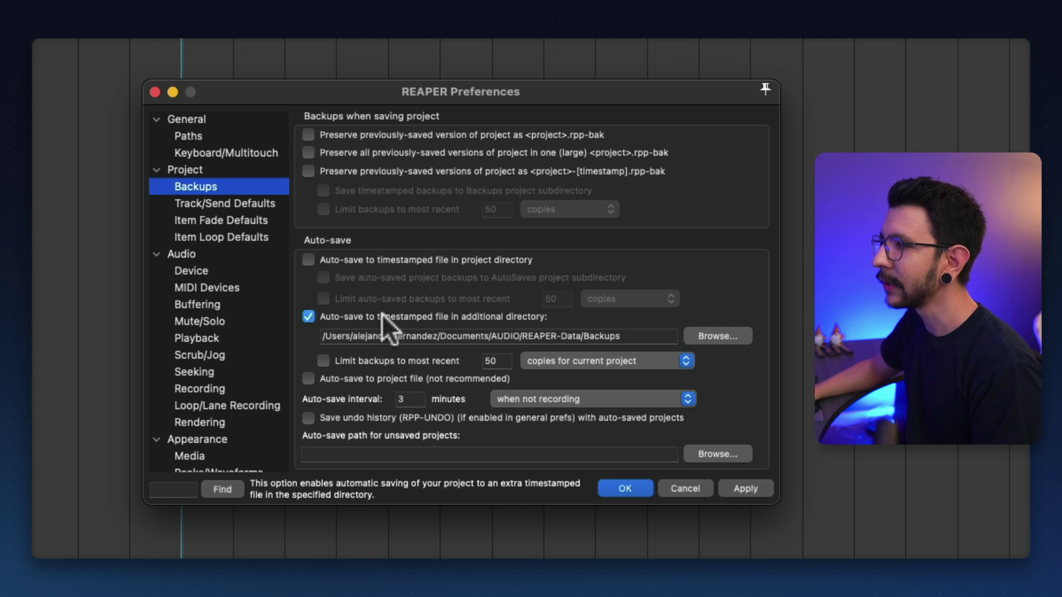
{"action": "left_click", "coordinate": [400, 337]}
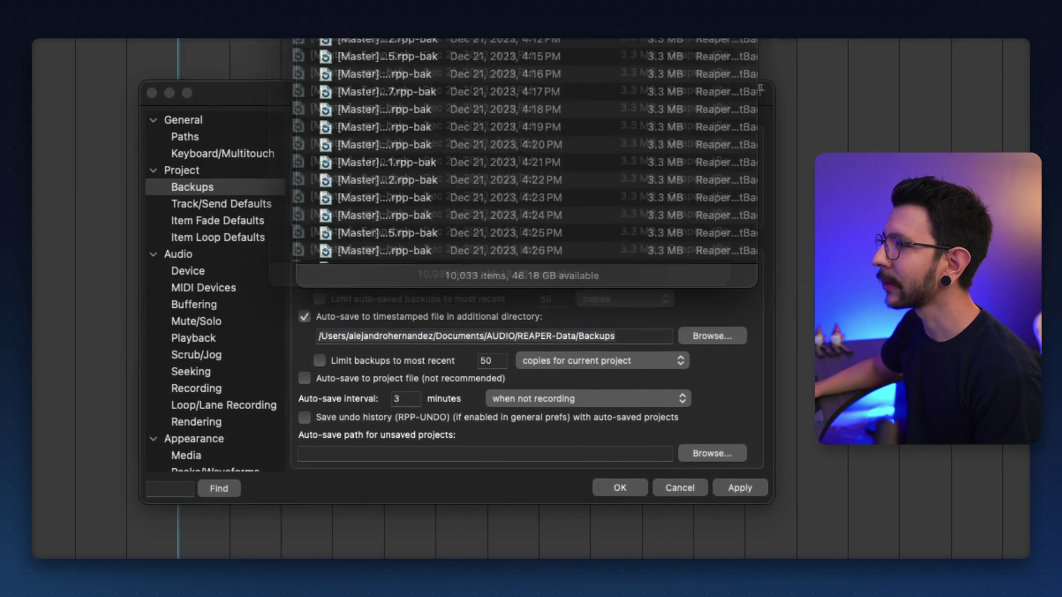
Bring the Finder Backups folder window forward and select one auto-save backup file
{"action": "scroll", "coordinate": [649, 244], "scroll_direction": "down", "scroll_amount": 5}
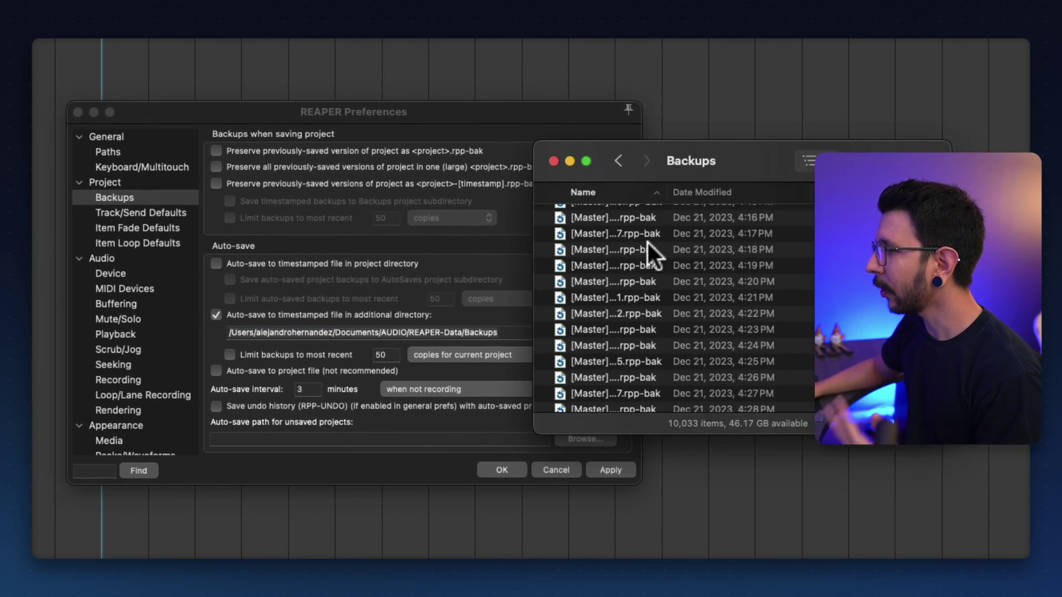
{"action": "scroll", "coordinate": [649, 243], "scroll_direction": "down", "scroll_amount": 5}
{"action": "left_click", "coordinate": [466, 111]}
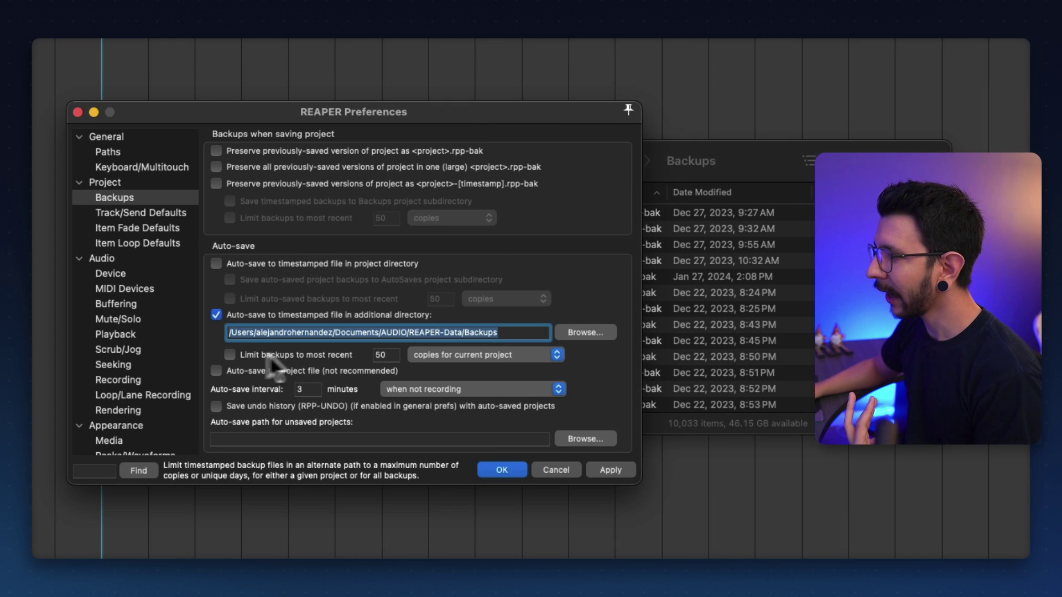
{"action": "left_click", "coordinate": [303, 390]}
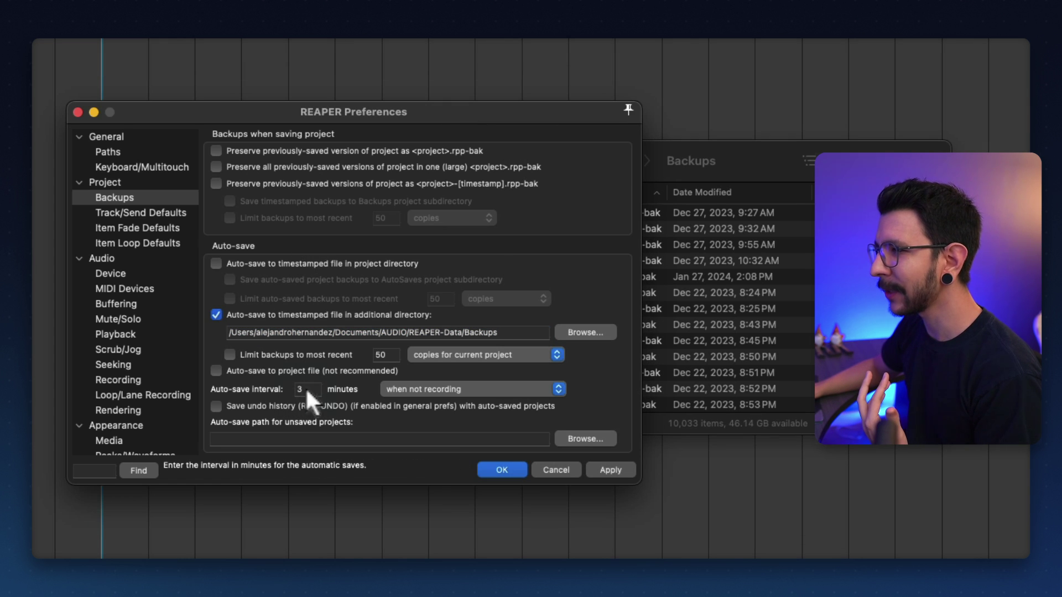
{"action": "left_click", "coordinate": [748, 280]}
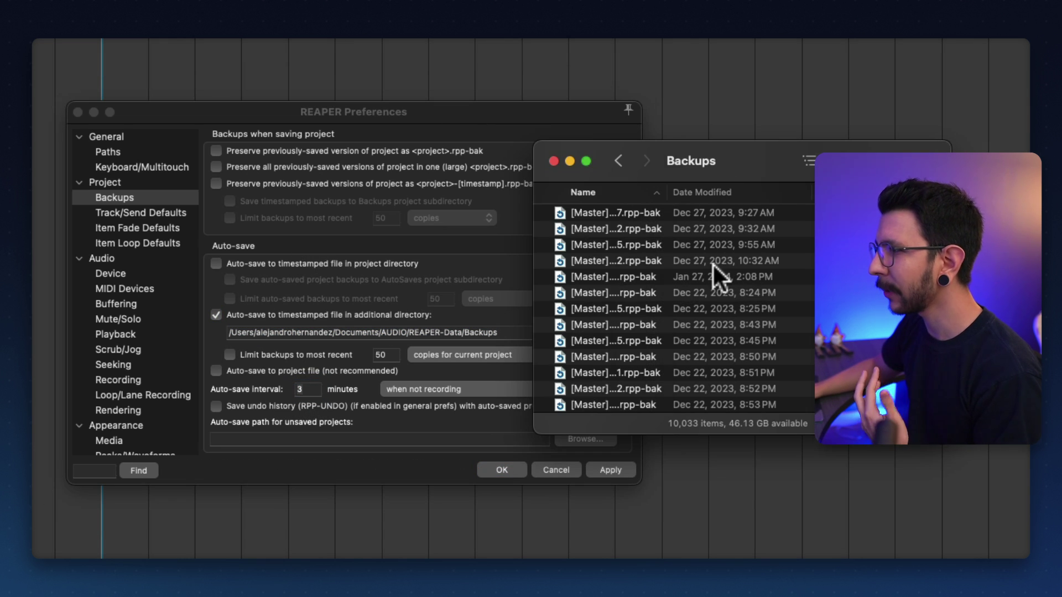
{"action": "scroll", "coordinate": [712, 263], "scroll_direction": "up", "scroll_amount": 4}
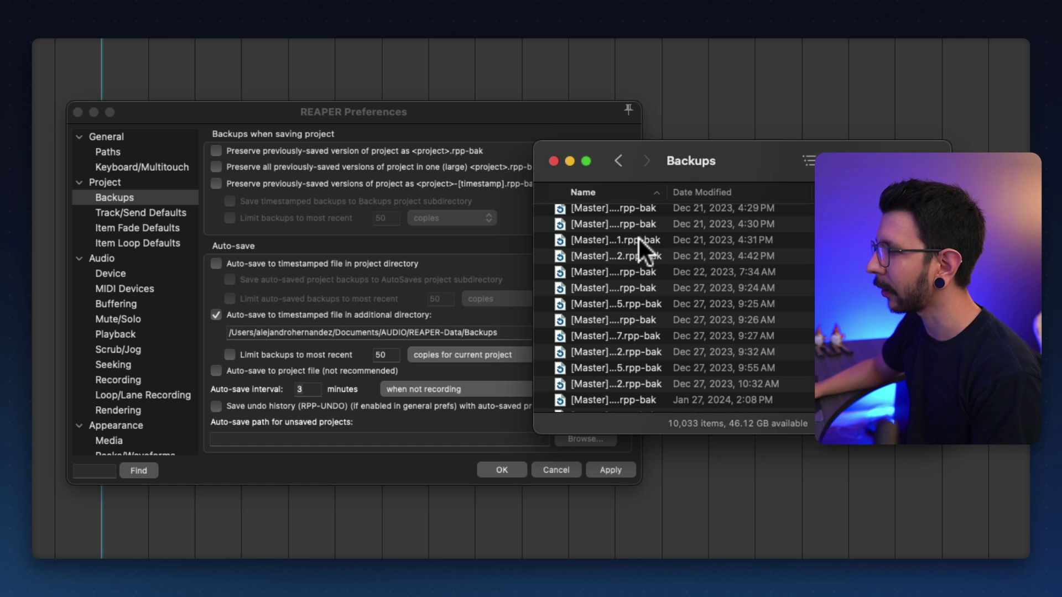
{"action": "scroll", "coordinate": [638, 279], "scroll_direction": "up", "scroll_amount": 5}
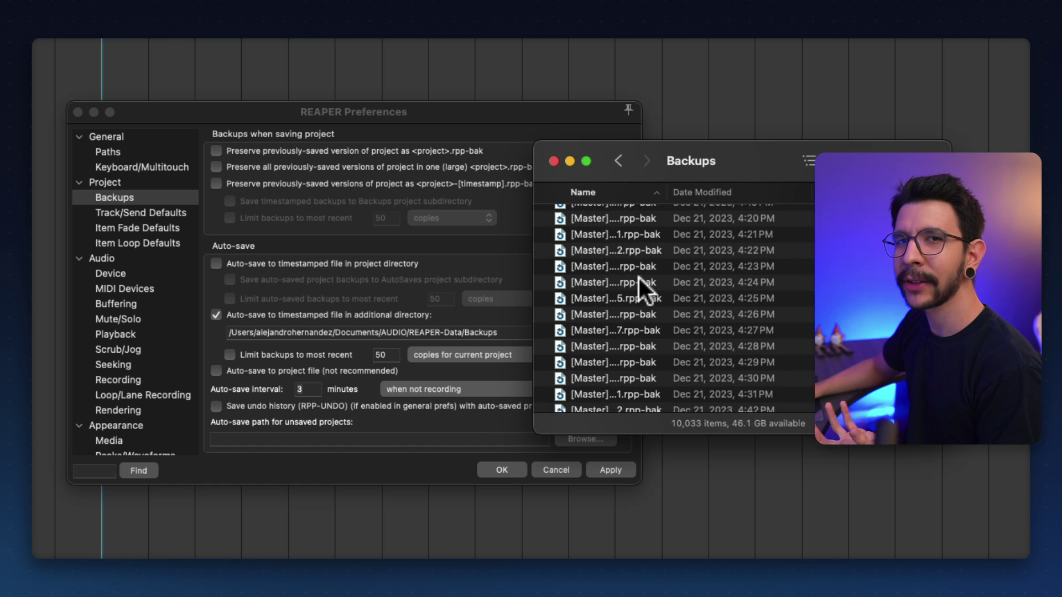
{"action": "left_click", "coordinate": [633, 266]}
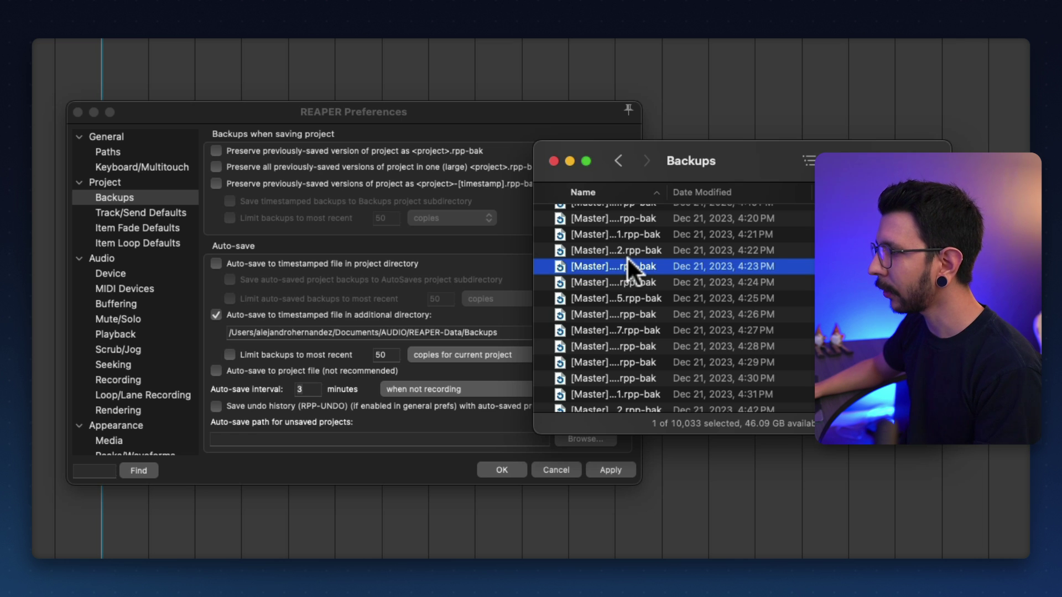
Select all 10,033 auto-save backups, dismiss their context menu without trashing, then reselect them all
{"action": "key", "text": "super+a"}
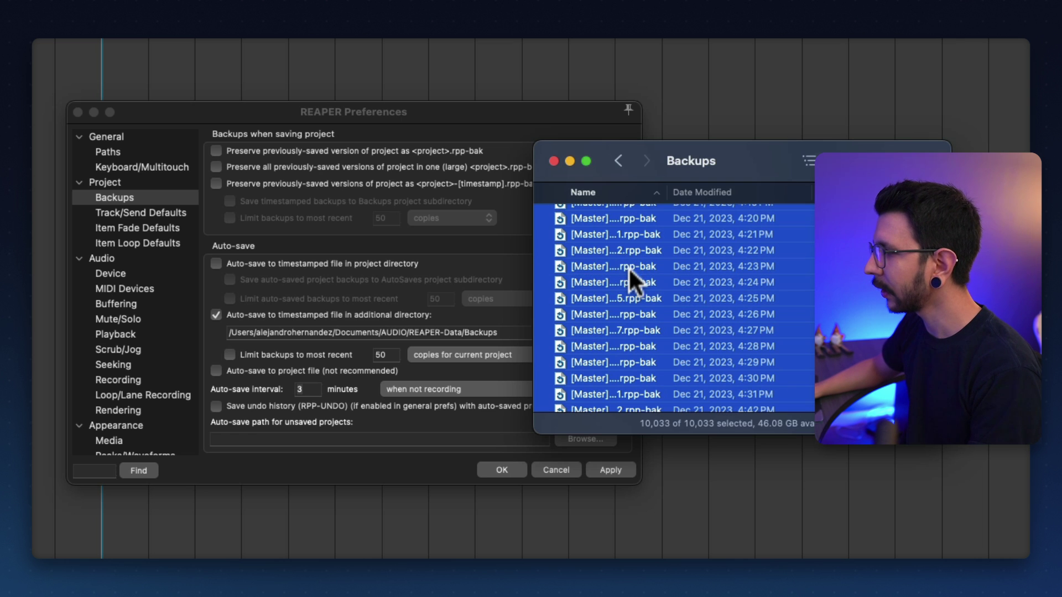
{"action": "right_click", "coordinate": [677, 376]}
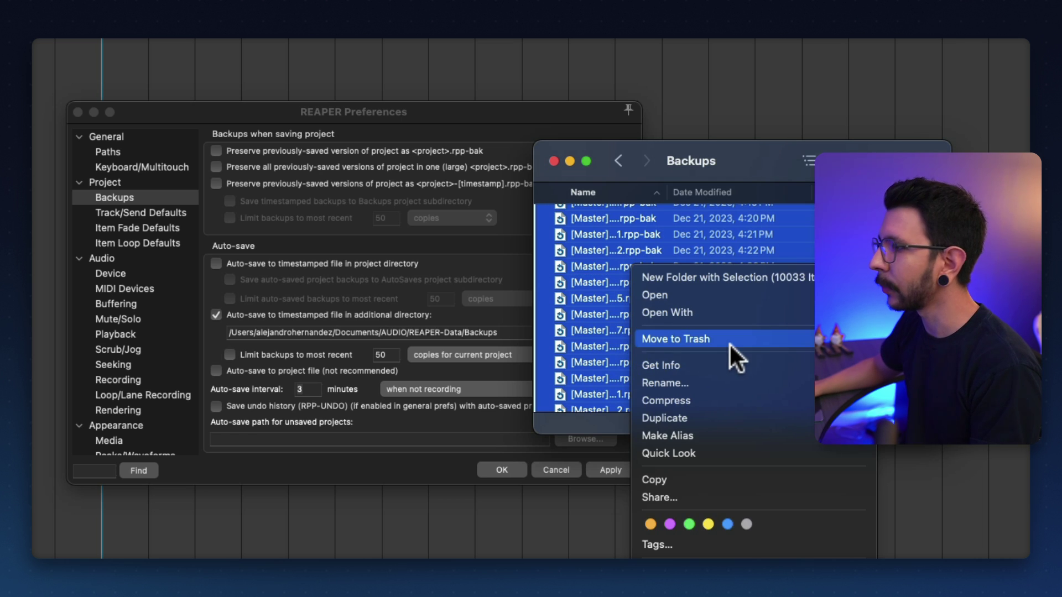
{"action": "left_click", "coordinate": [577, 306]}
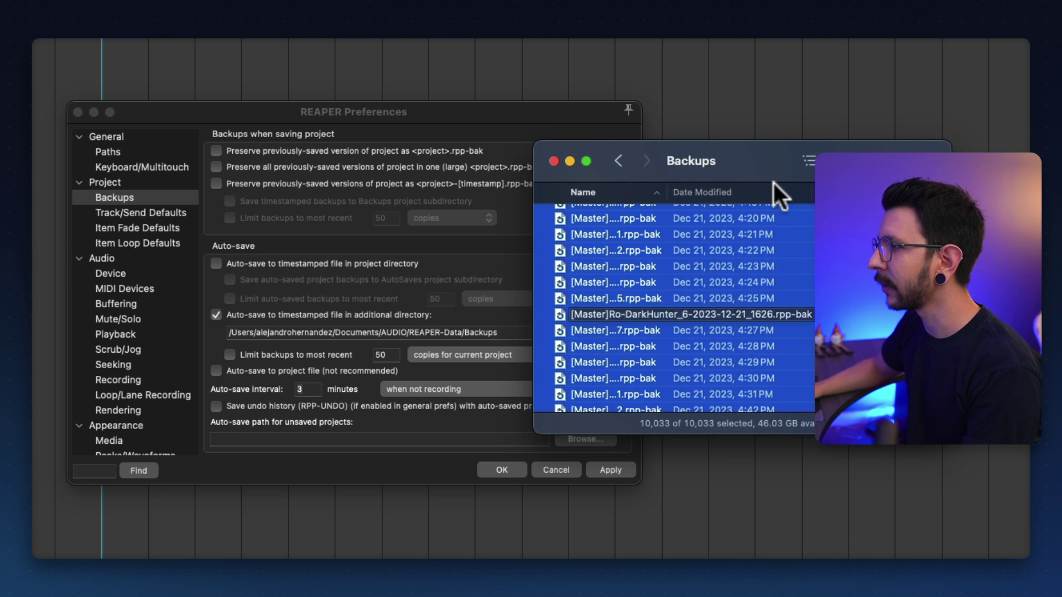
{"action": "scroll", "coordinate": [600, 332], "scroll_direction": "up", "scroll_amount": 1}
{"action": "left_click", "coordinate": [599, 316]}
{"action": "left_click", "coordinate": [645, 284]}
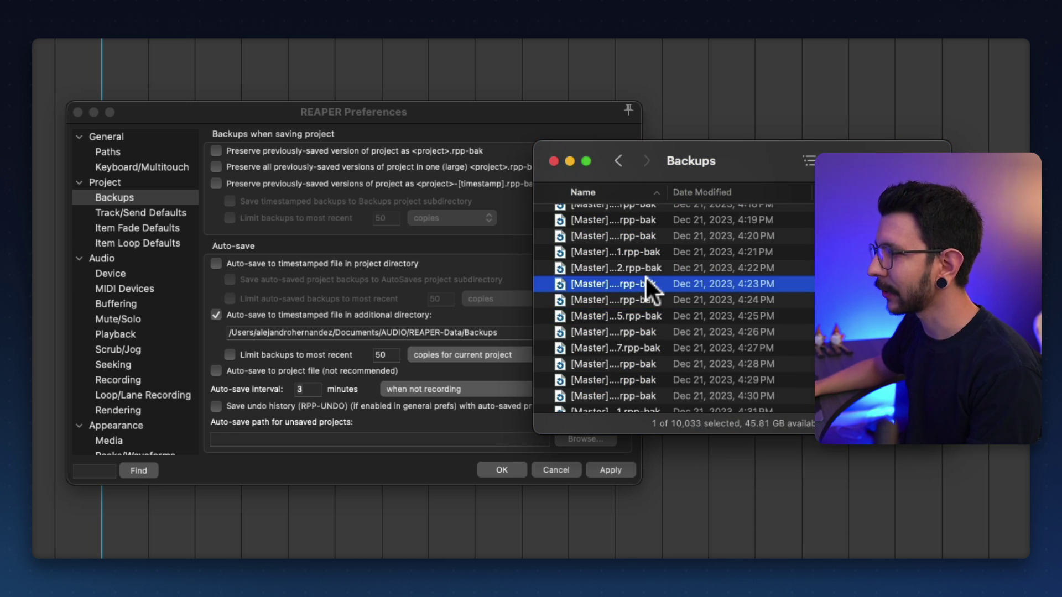
{"action": "key", "text": "super+a"}
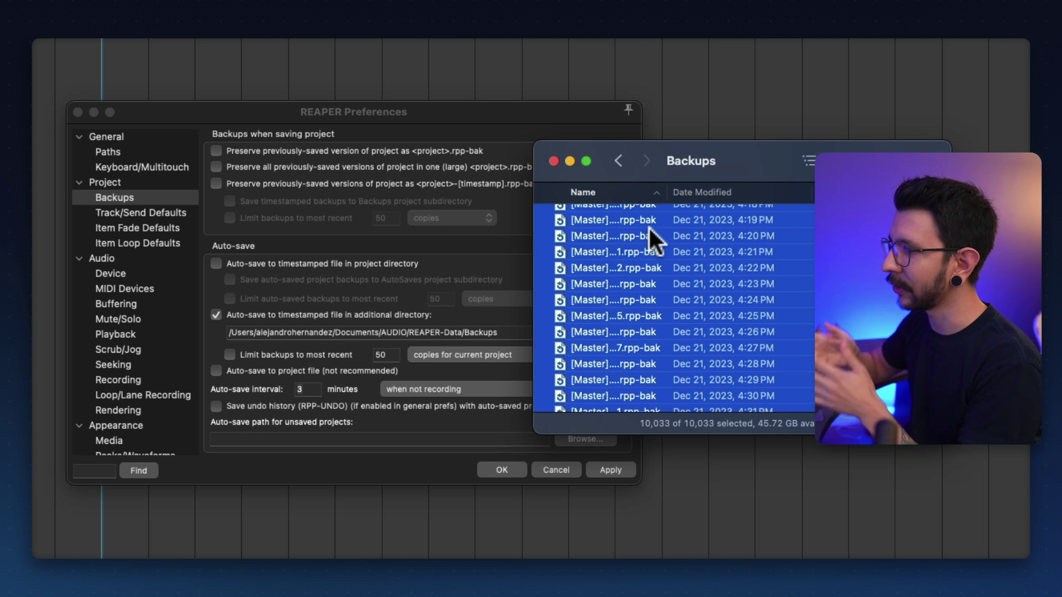
Move all 42 peak-cache folders in REAPER Data Files' ReaPeaks folder to the Trash
{"action": "key", "text": "super+bracketleft"}
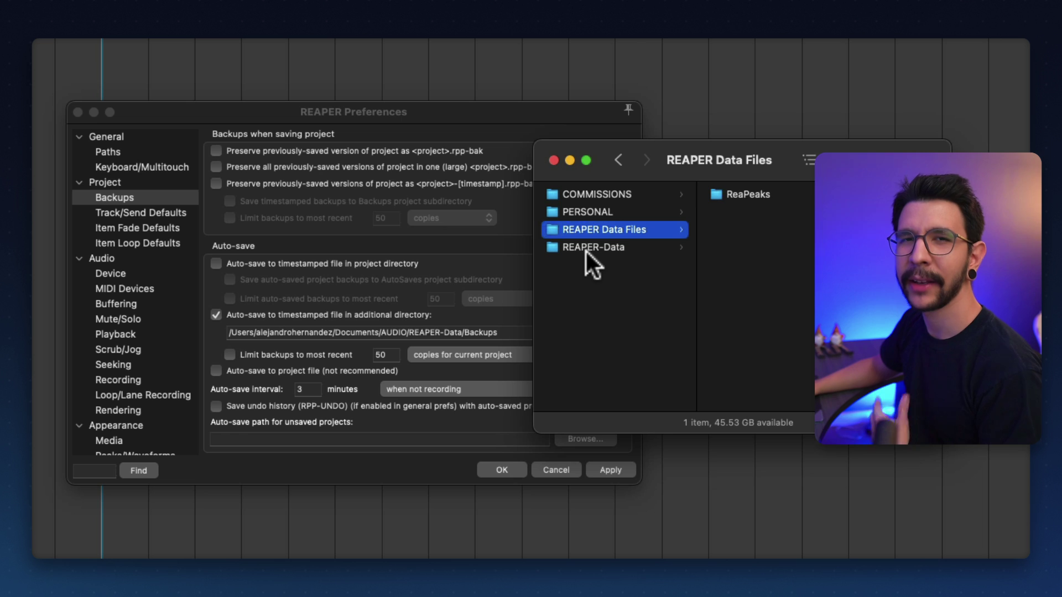
{"action": "left_click", "coordinate": [741, 195]}
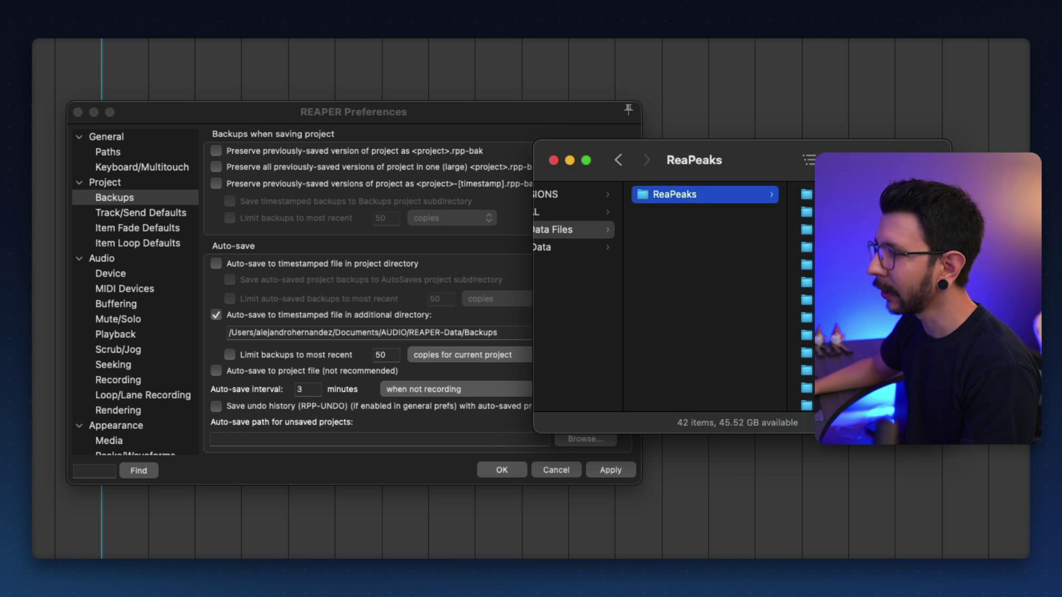
{"action": "key", "text": "Right"}
{"action": "key", "text": "super+a"}
{"action": "right_click", "coordinate": [712, 233]}
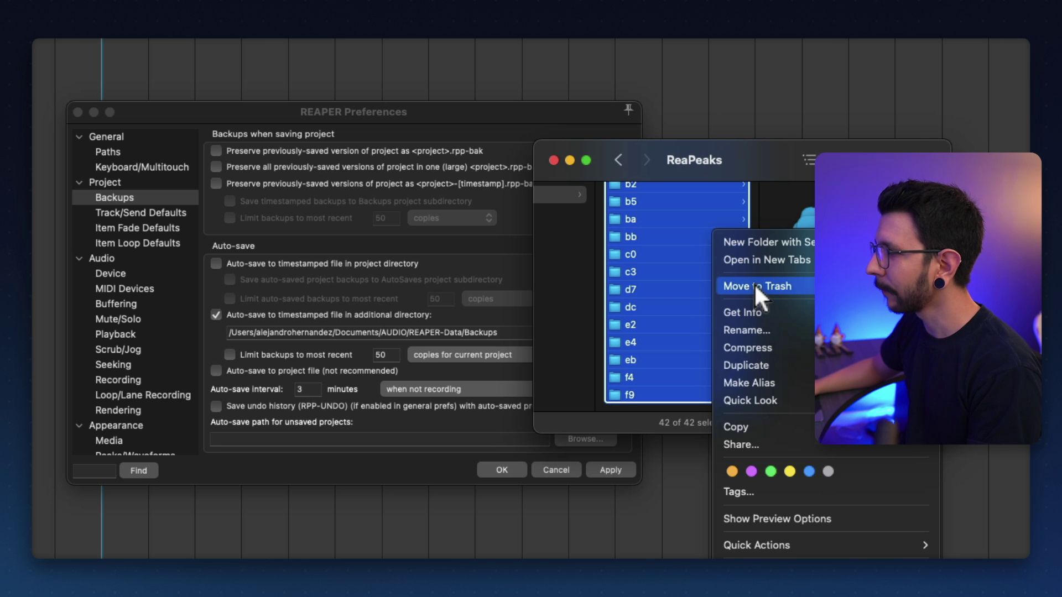
{"action": "left_click", "coordinate": [755, 283]}
{"action": "left_click", "coordinate": [490, 121]}
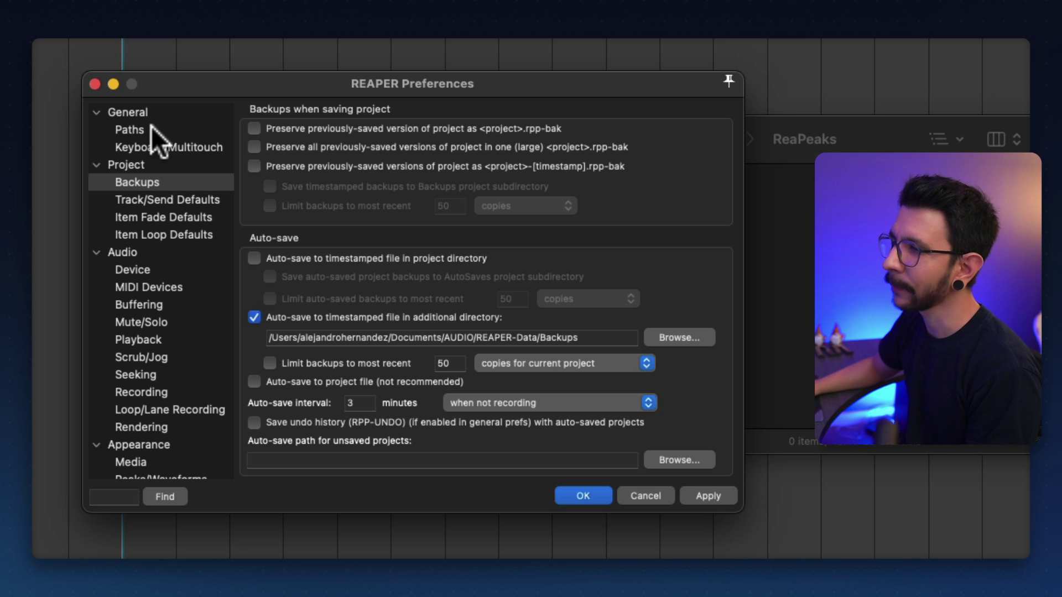
{"action": "left_click", "coordinate": [151, 126]}
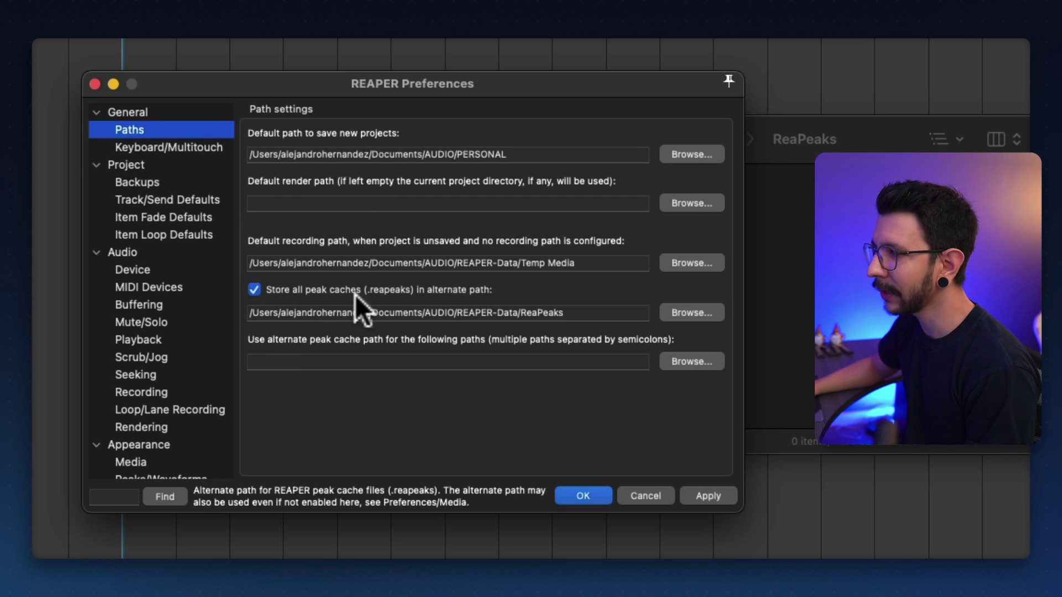
{"action": "left_click", "coordinate": [254, 289]}
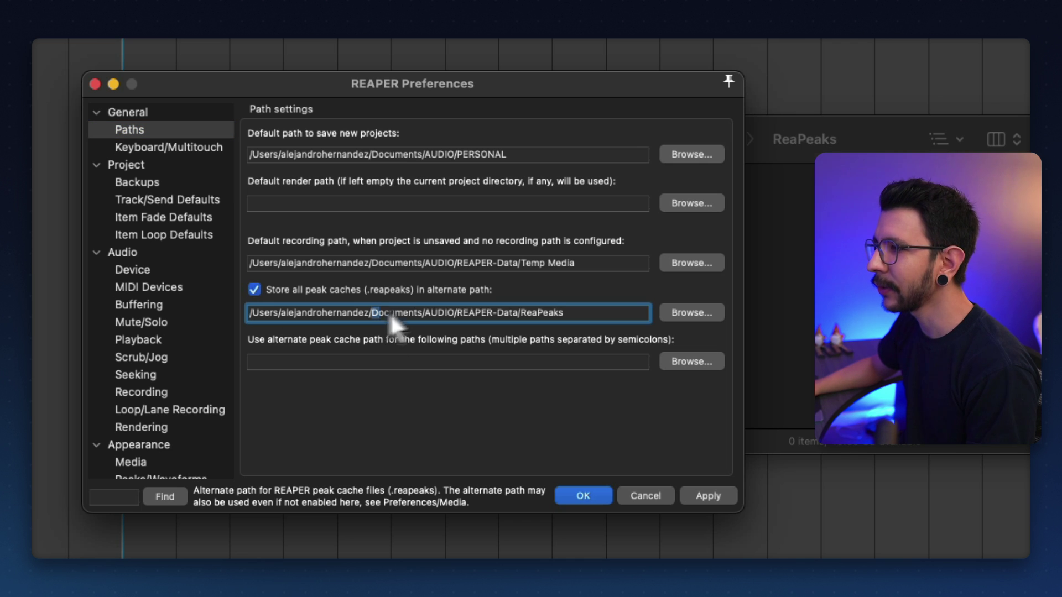
{"action": "left_click", "coordinate": [807, 180]}
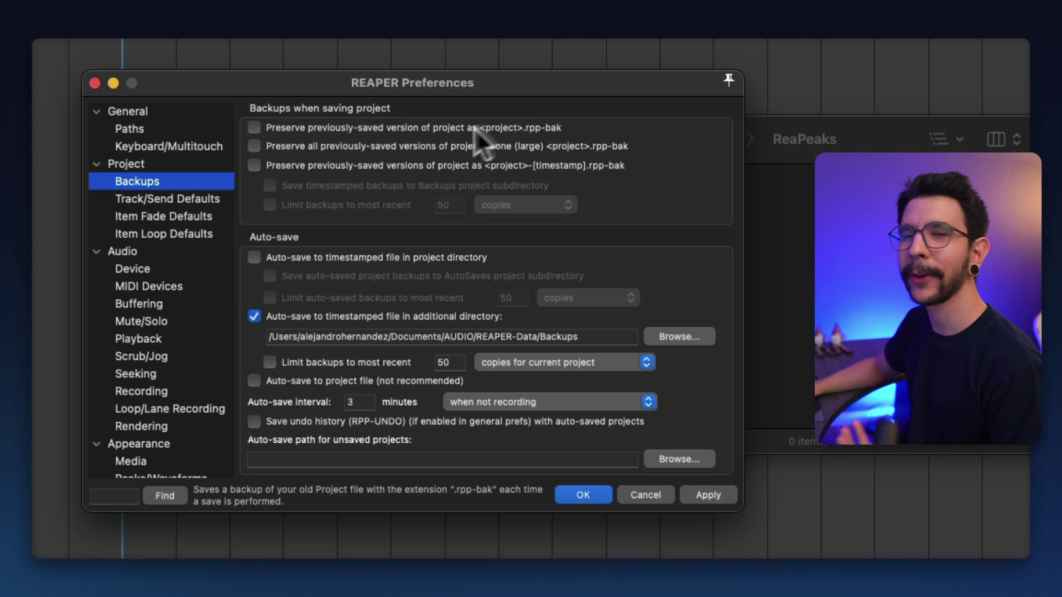
Enable timestamped .rpp-bak backups of previous saves, limited to the 50 most recent copies
{"action": "left_click", "coordinate": [385, 166]}
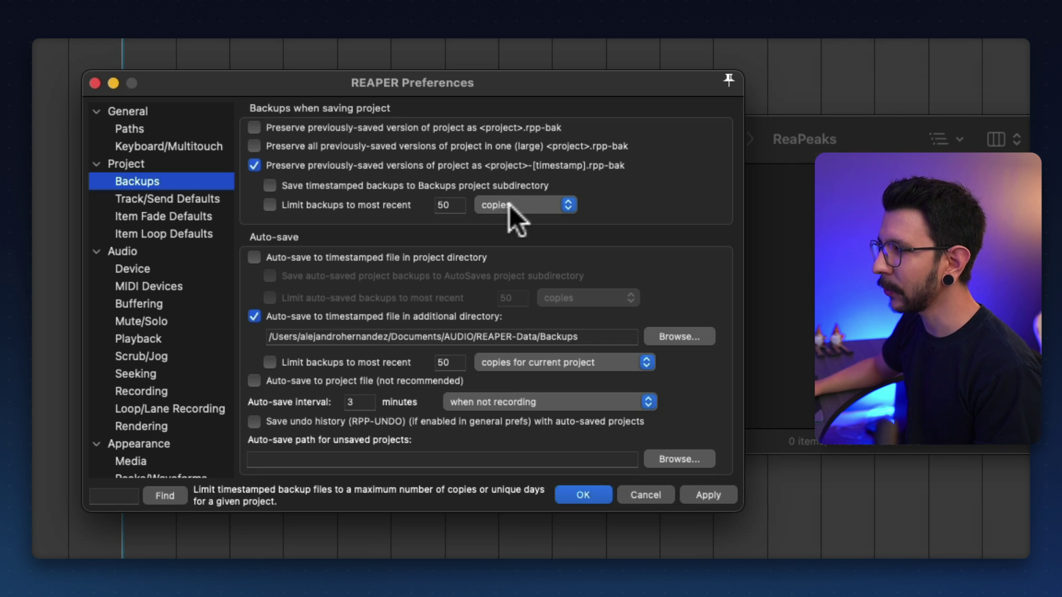
{"action": "left_click", "coordinate": [331, 204]}
{"action": "left_click", "coordinate": [543, 206]}
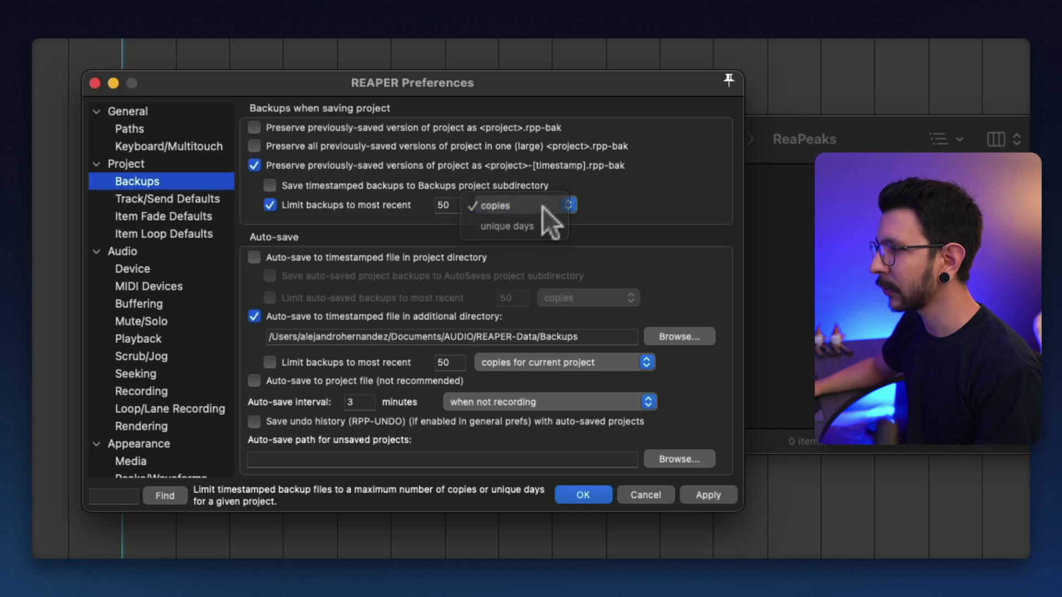
{"action": "left_click", "coordinate": [448, 205]}
{"action": "type", "text": "10"}
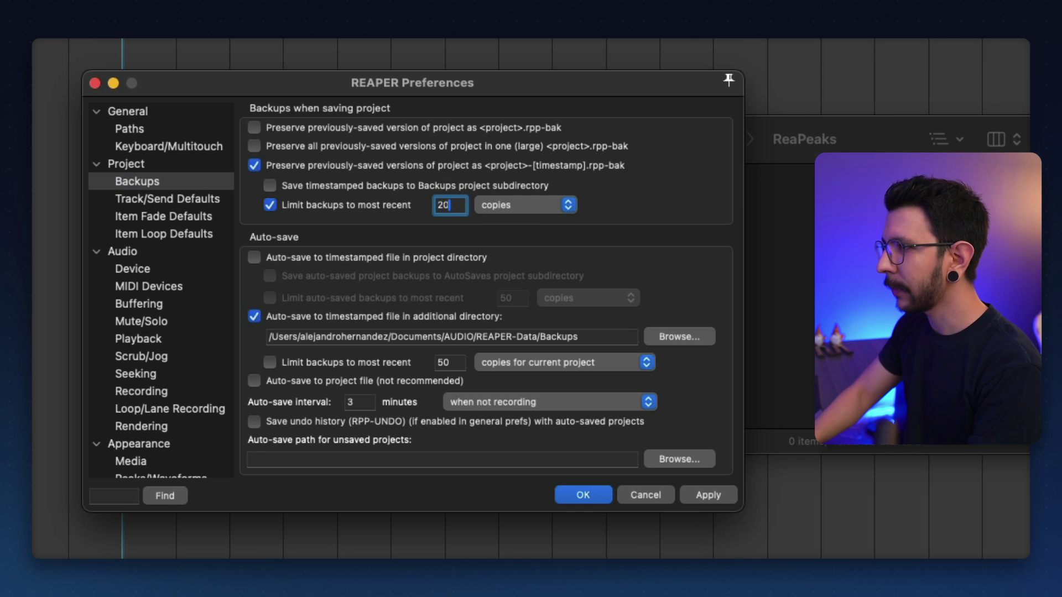
{"action": "left_click", "coordinate": [449, 204]}
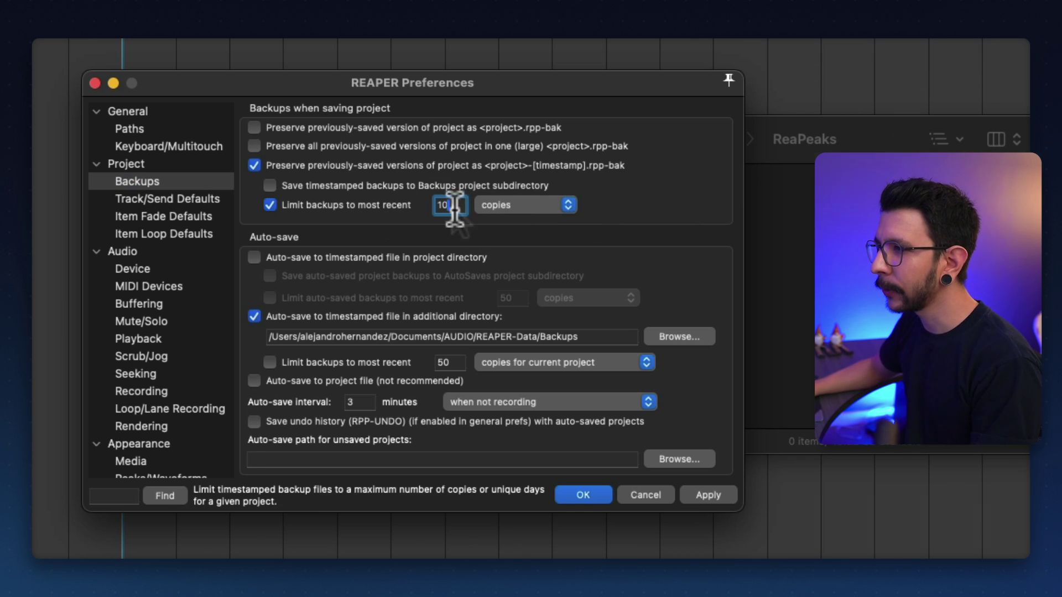
{"action": "type", "text": "50"}
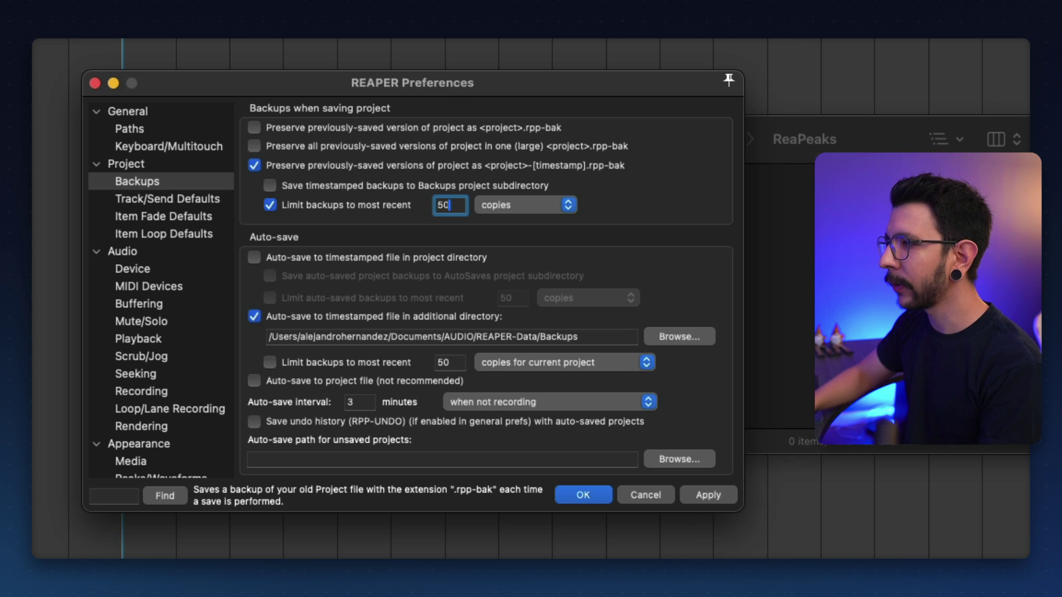